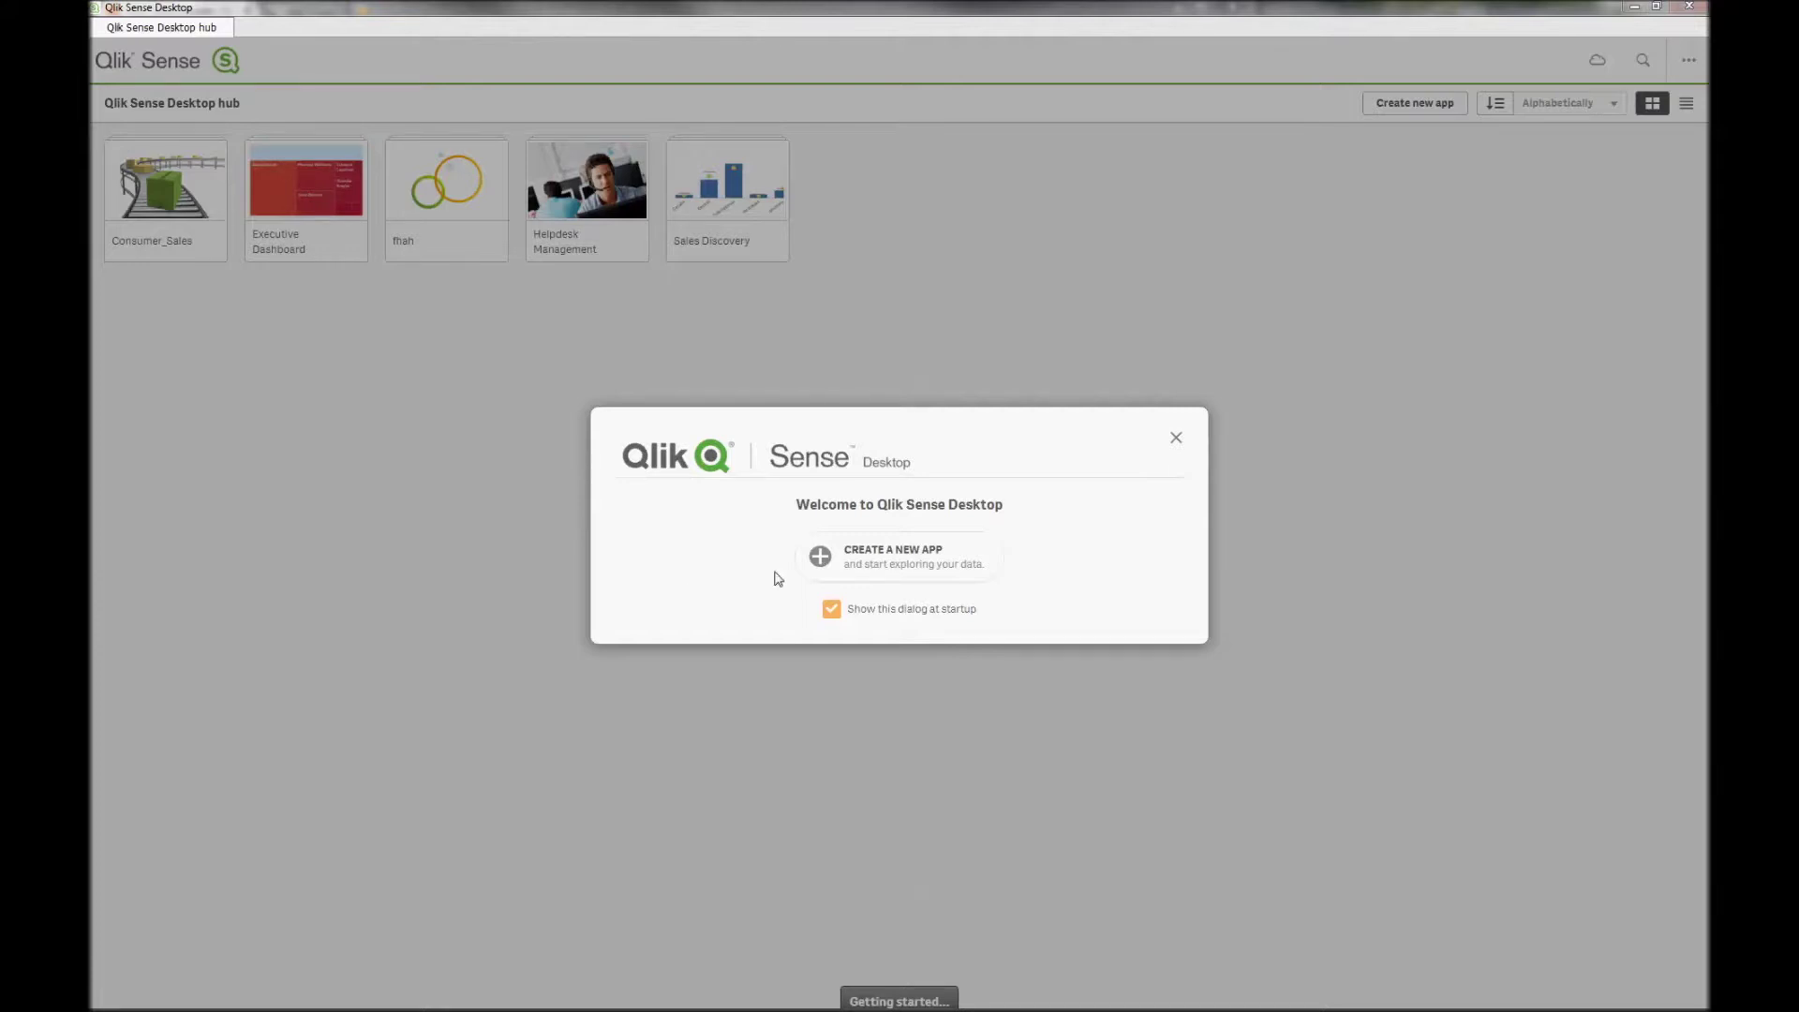
- Create a new app named 'Test App' and choose ODBC as its data source
left_click(857, 559)
type("Test App")
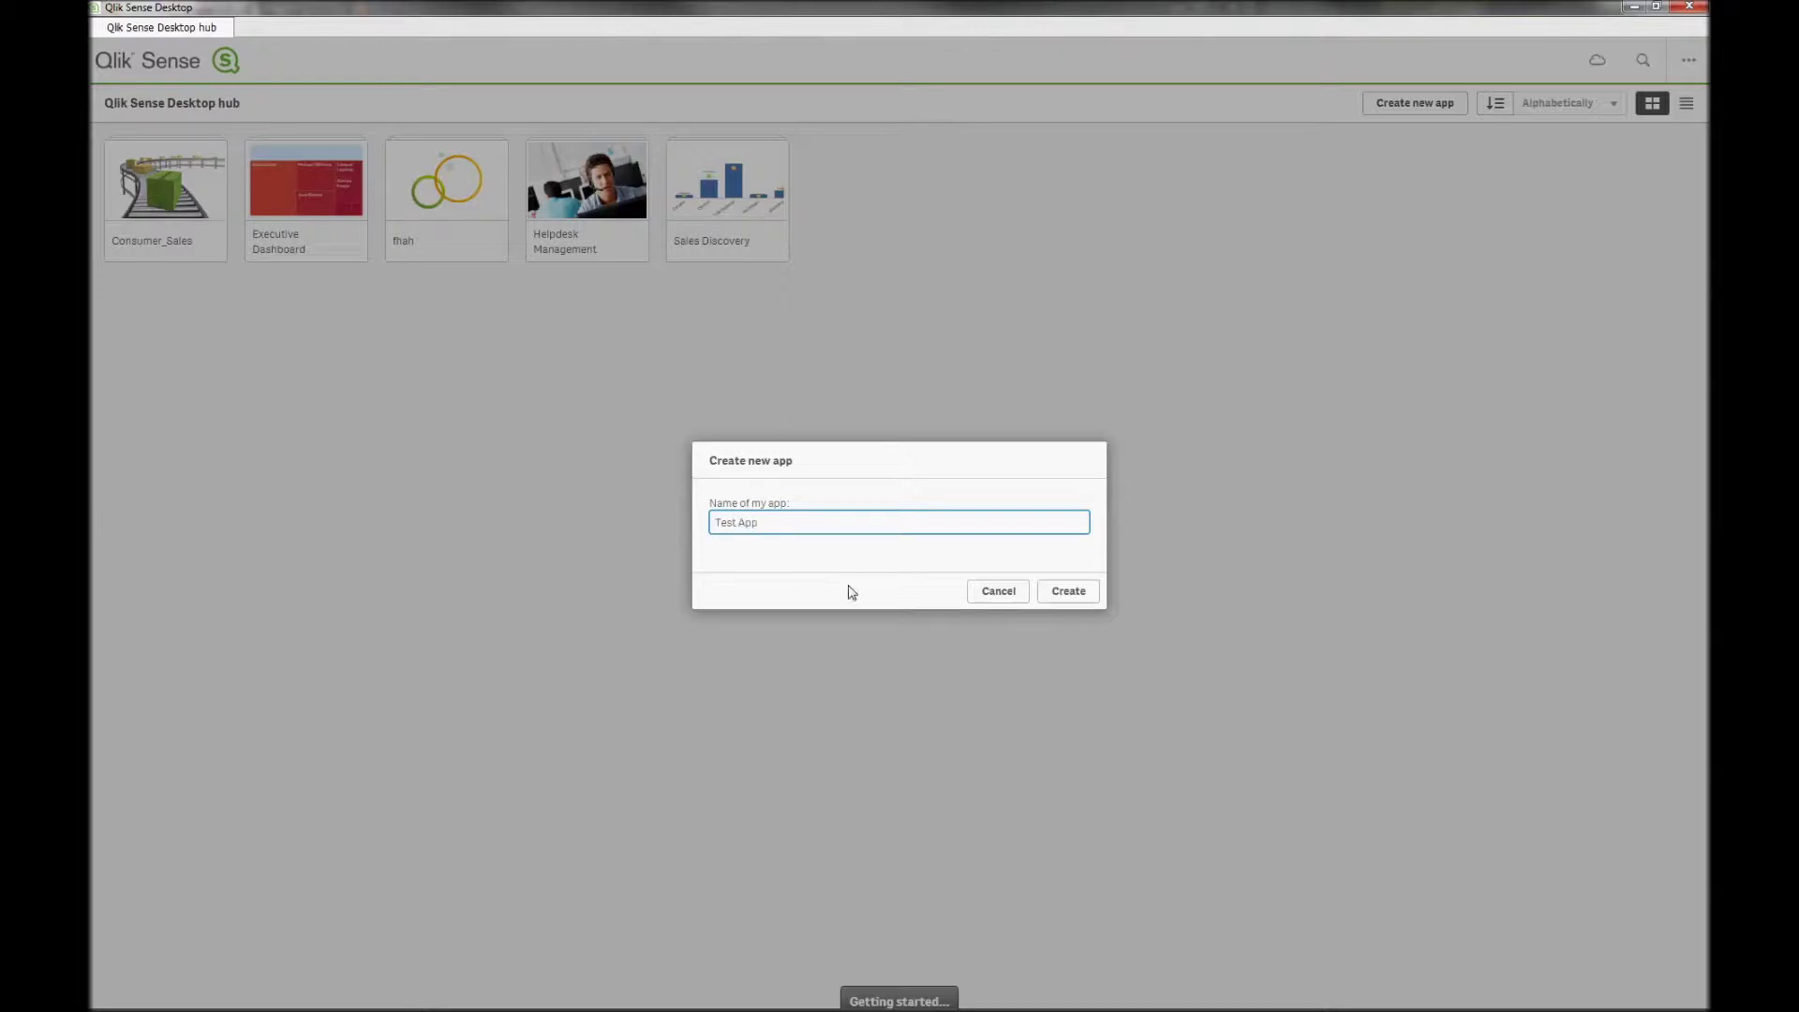
left_click(1068, 590)
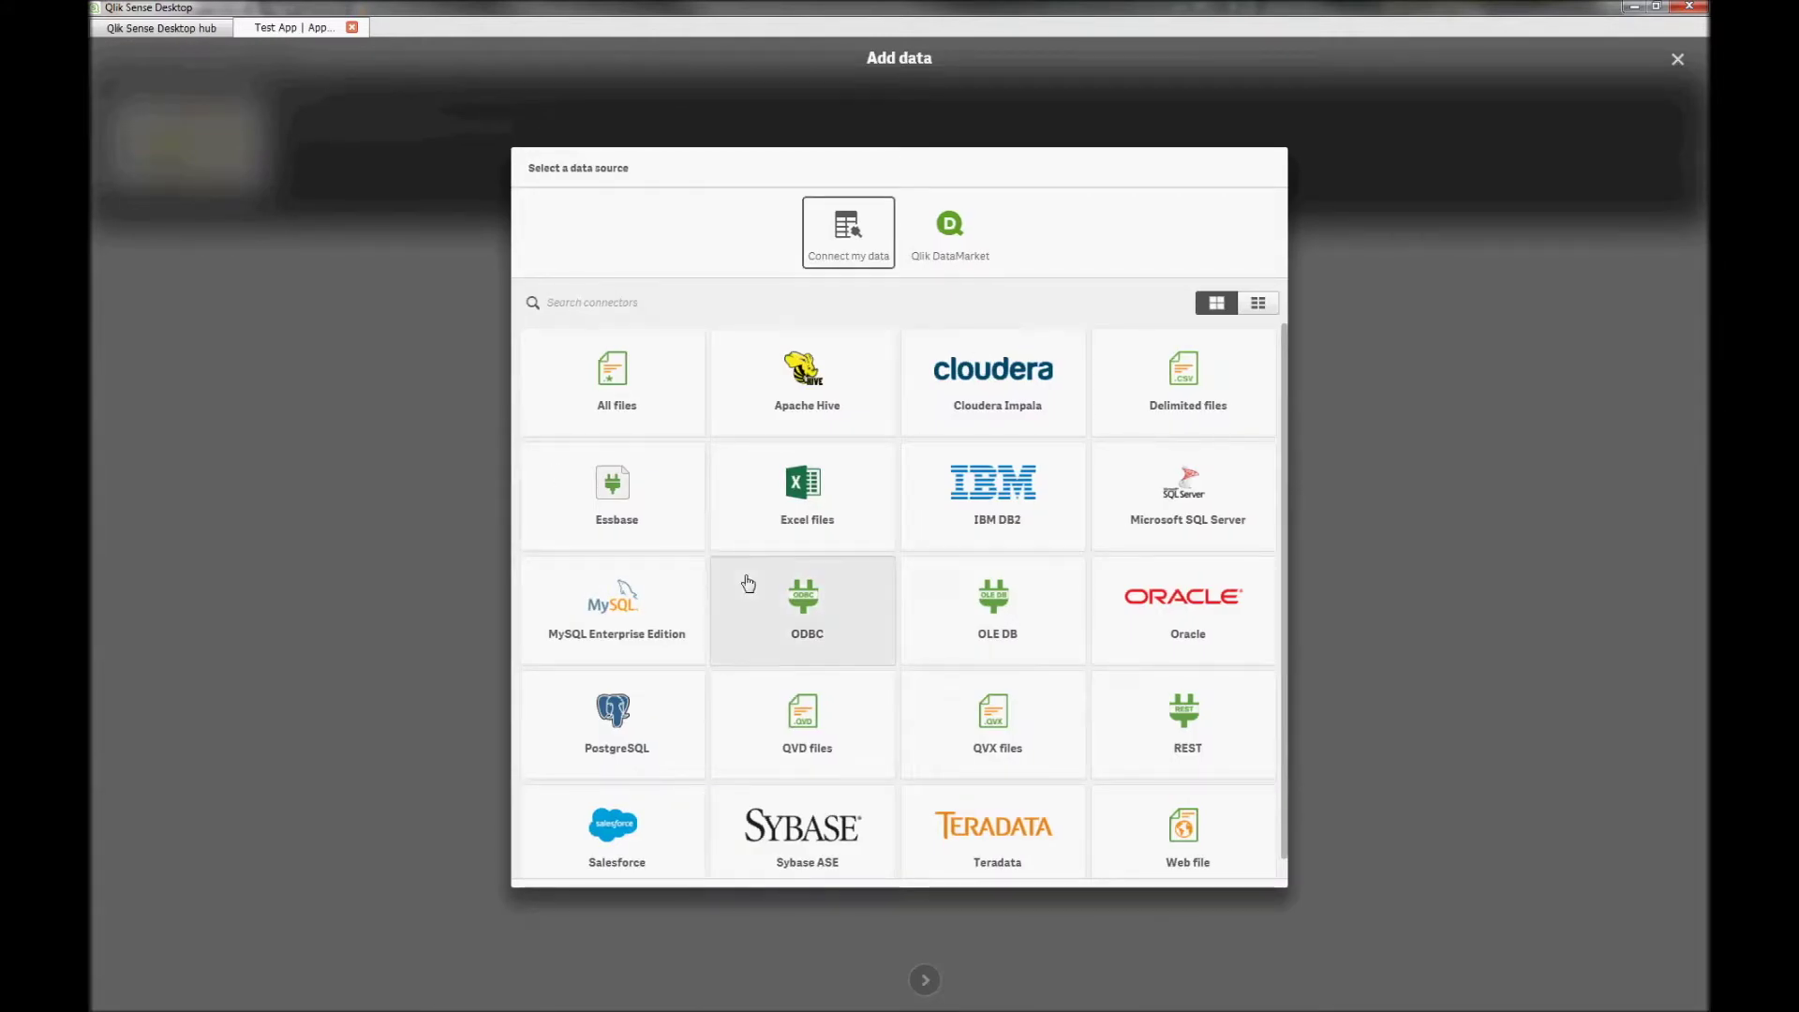
left_click(745, 582)
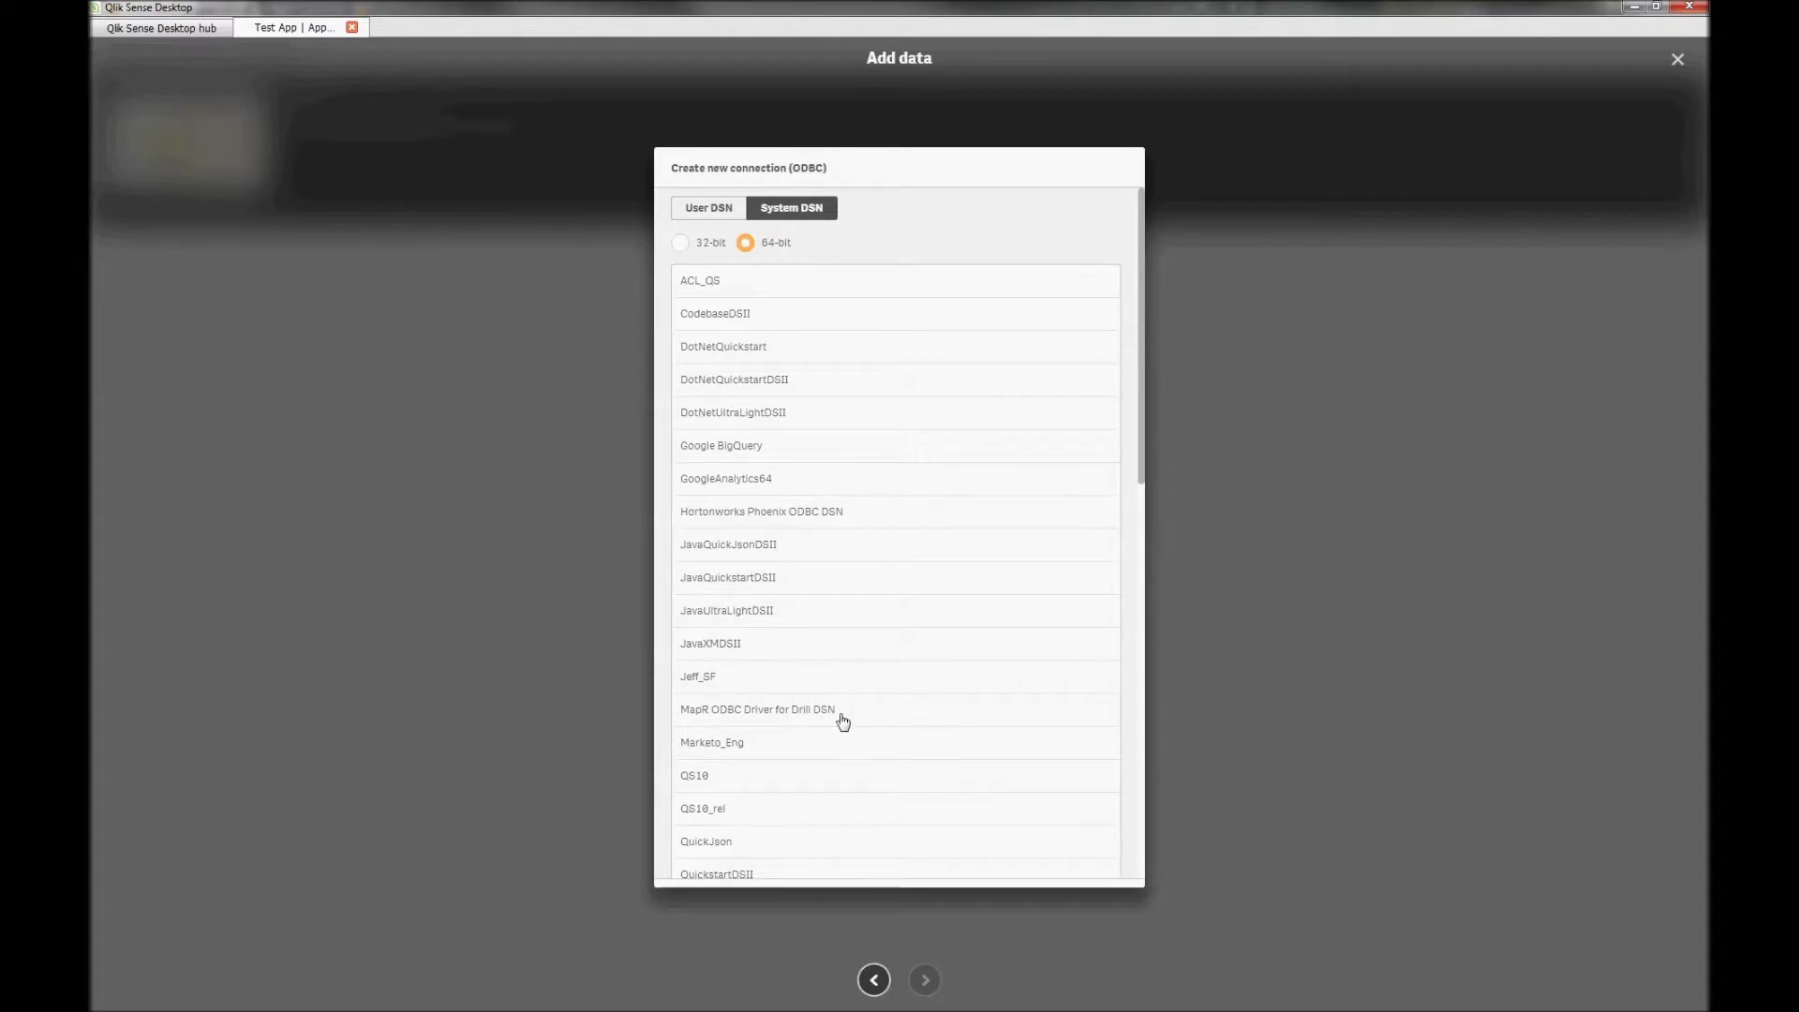
scroll(839, 723, "down", 5)
scroll(855, 707, "down", 5)
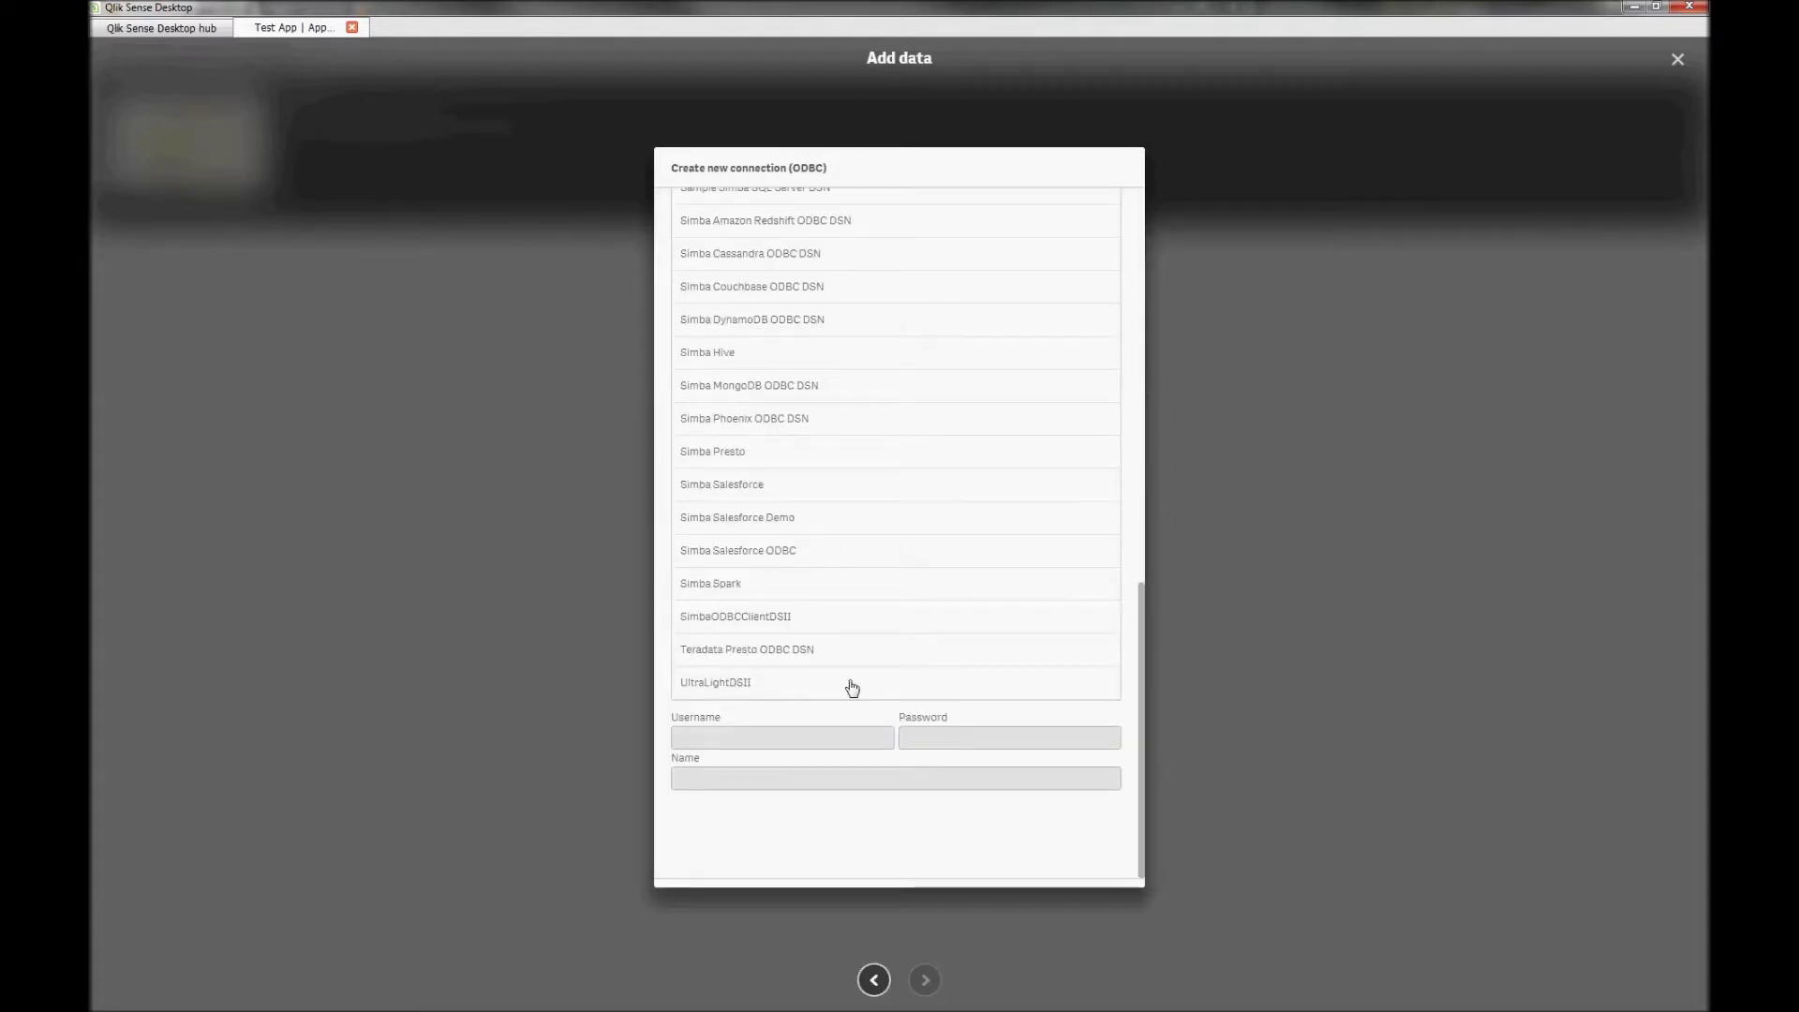
- Select the Simba Salesforce ODBC system DSN, enter username and password, and connect
left_click(883, 549)
left_click(835, 744)
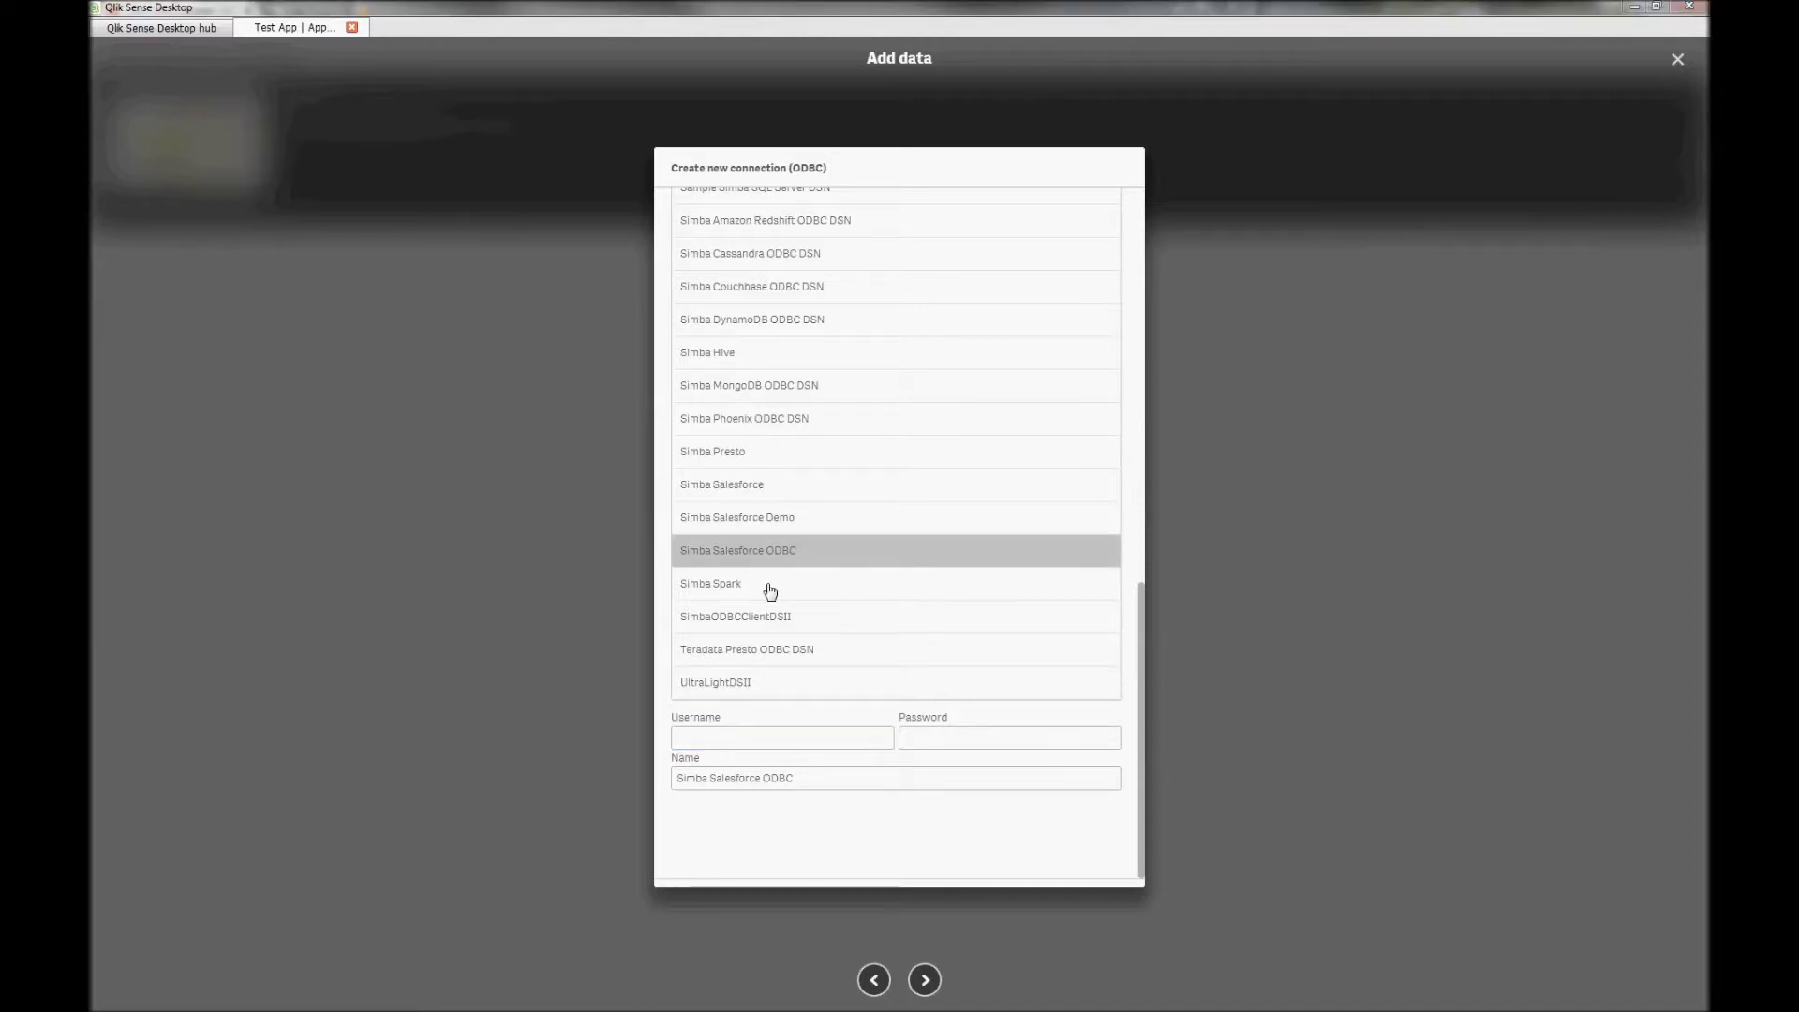
left_click(760, 732)
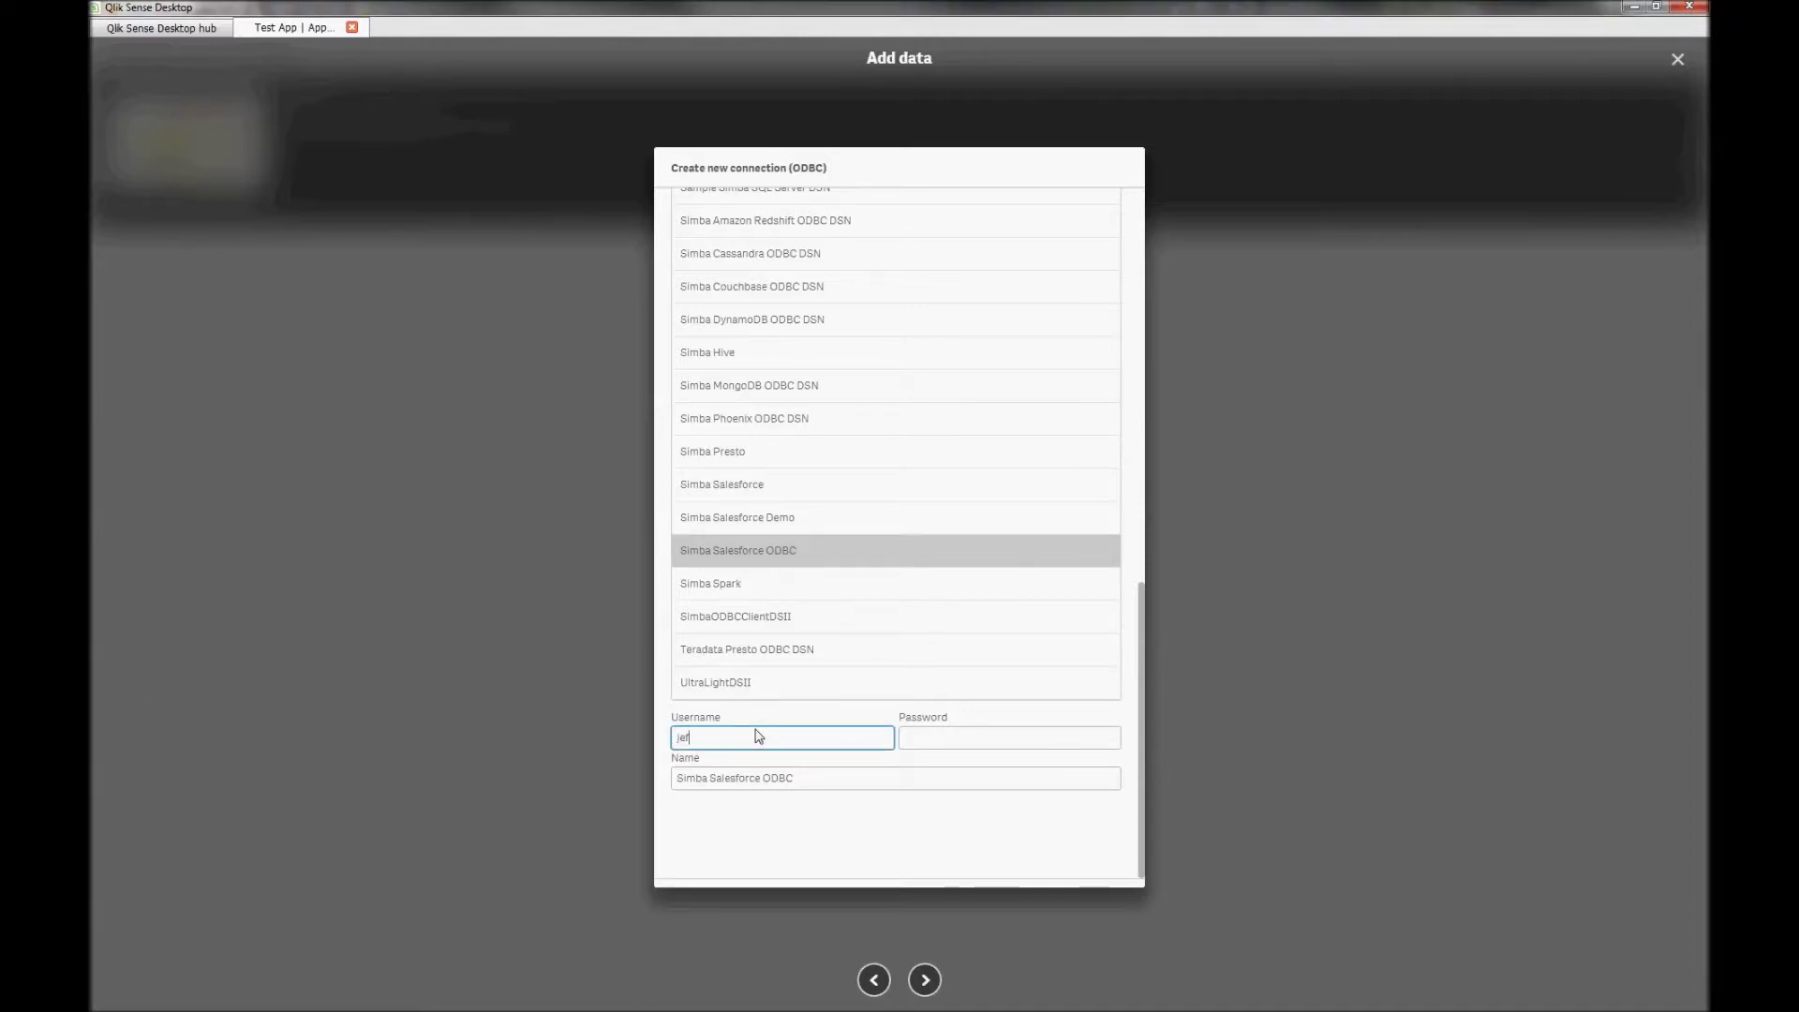
key("Tab")
type("••••••••••••")
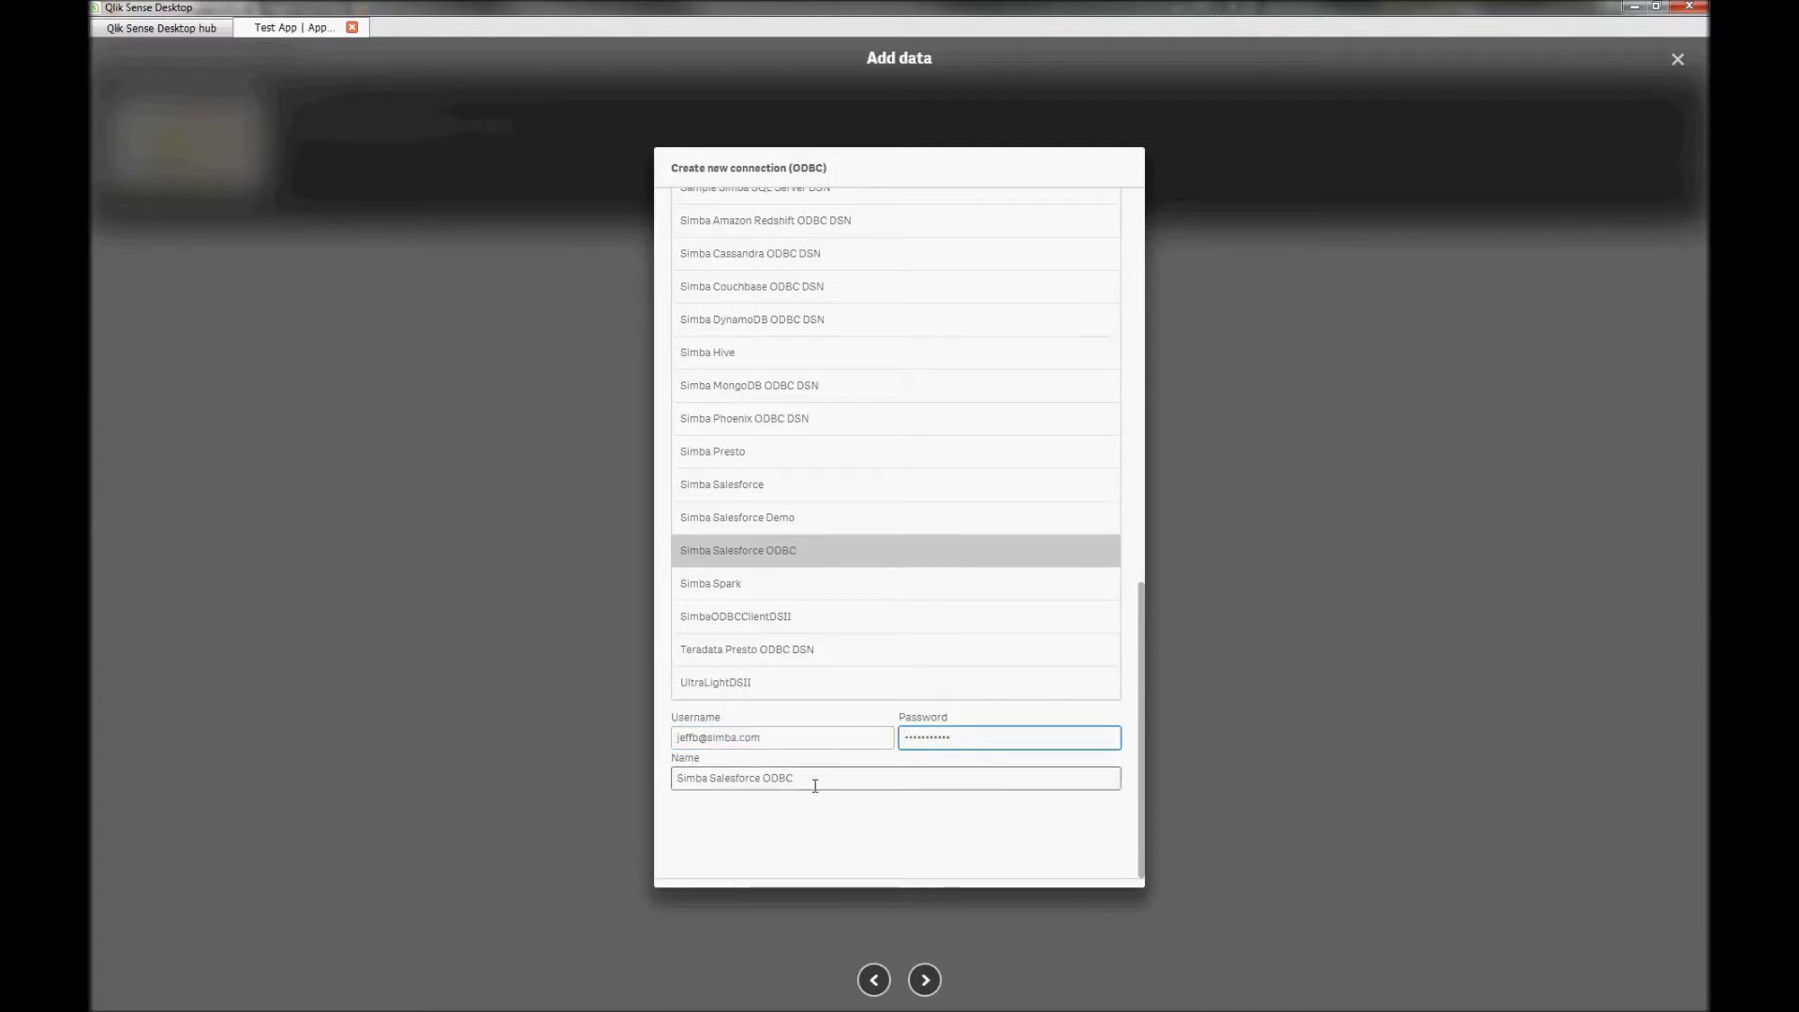
left_click(925, 980)
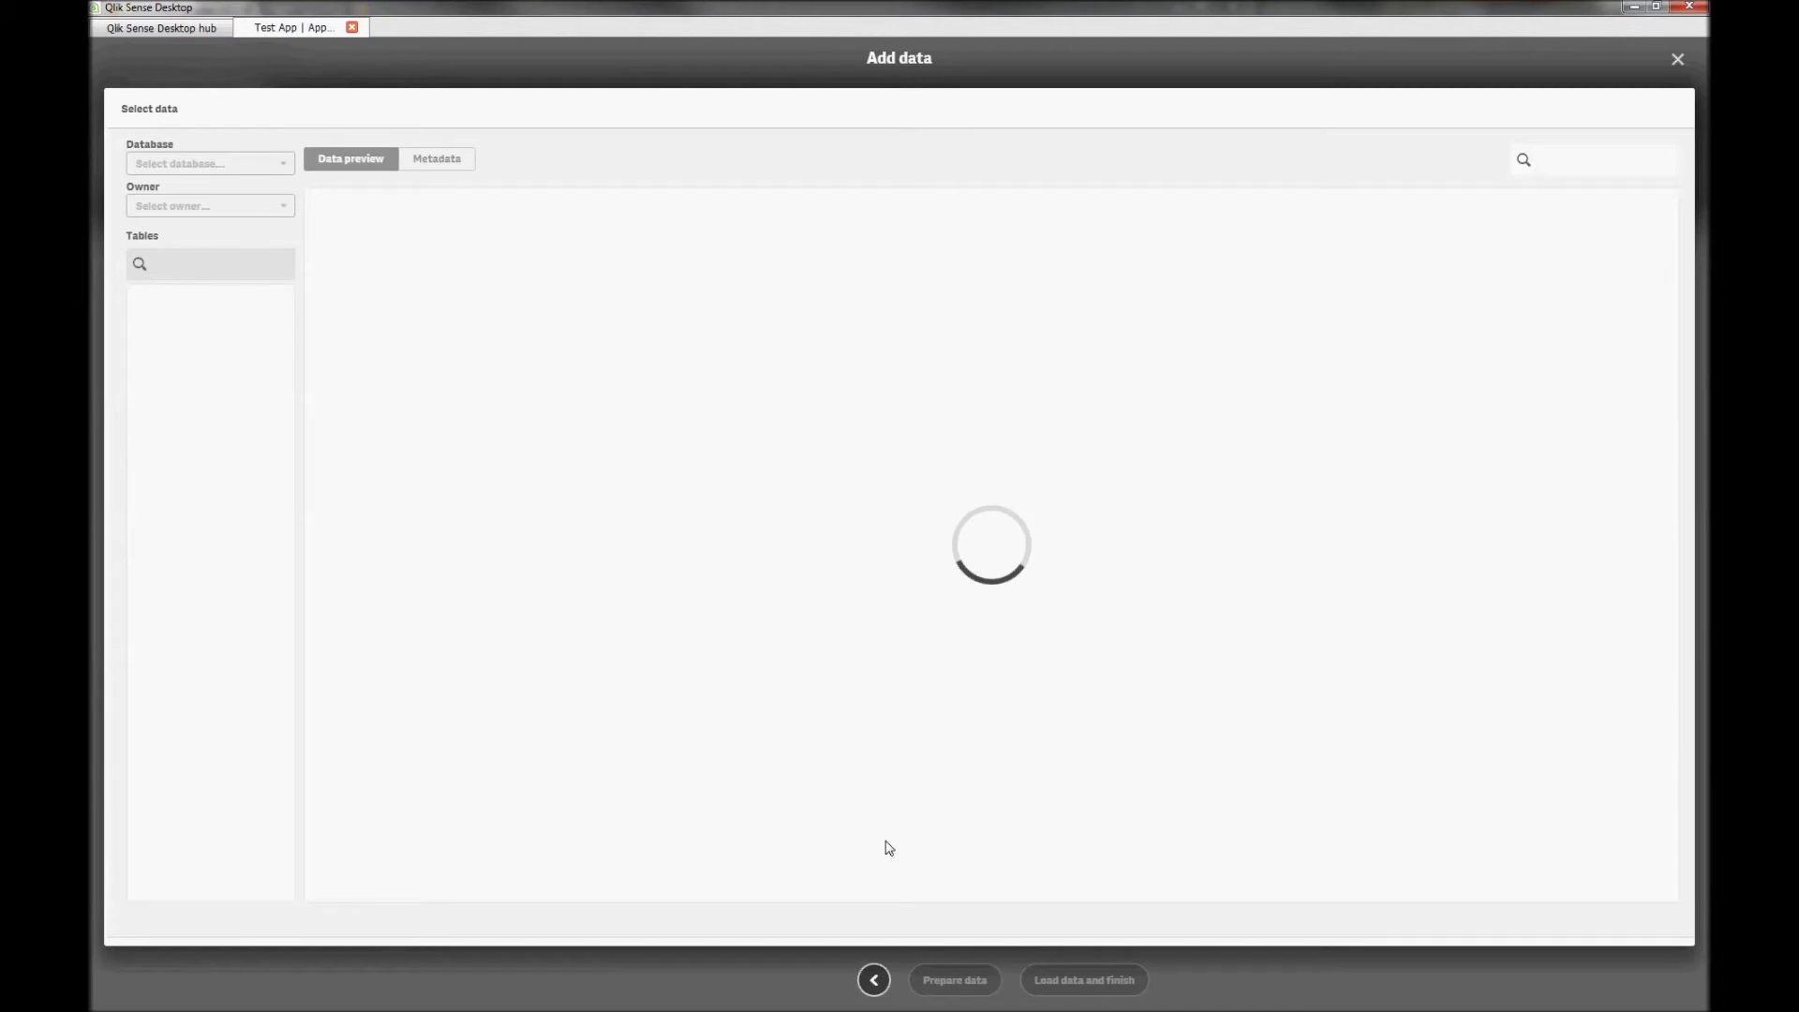
- Keep Magnitude Software as both database and owner, then browse the Tables list
left_click(285, 167)
left_click(267, 199)
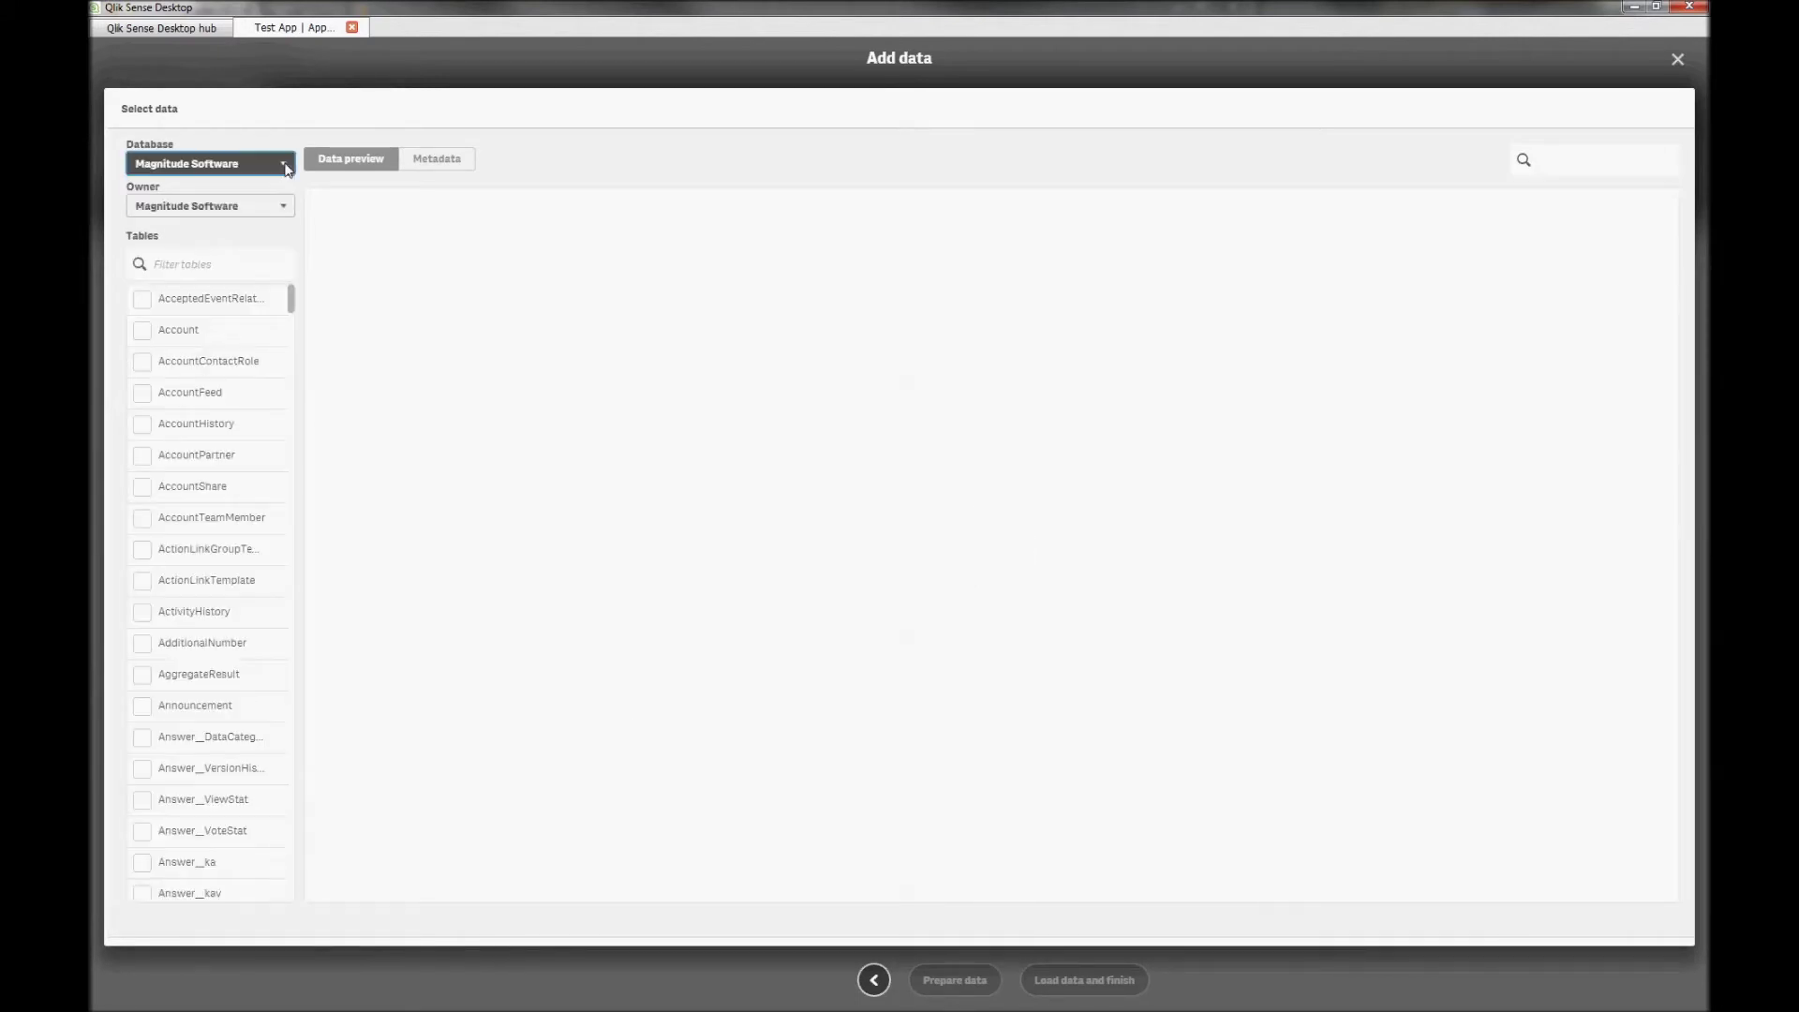
left_click(289, 208)
left_click(289, 209)
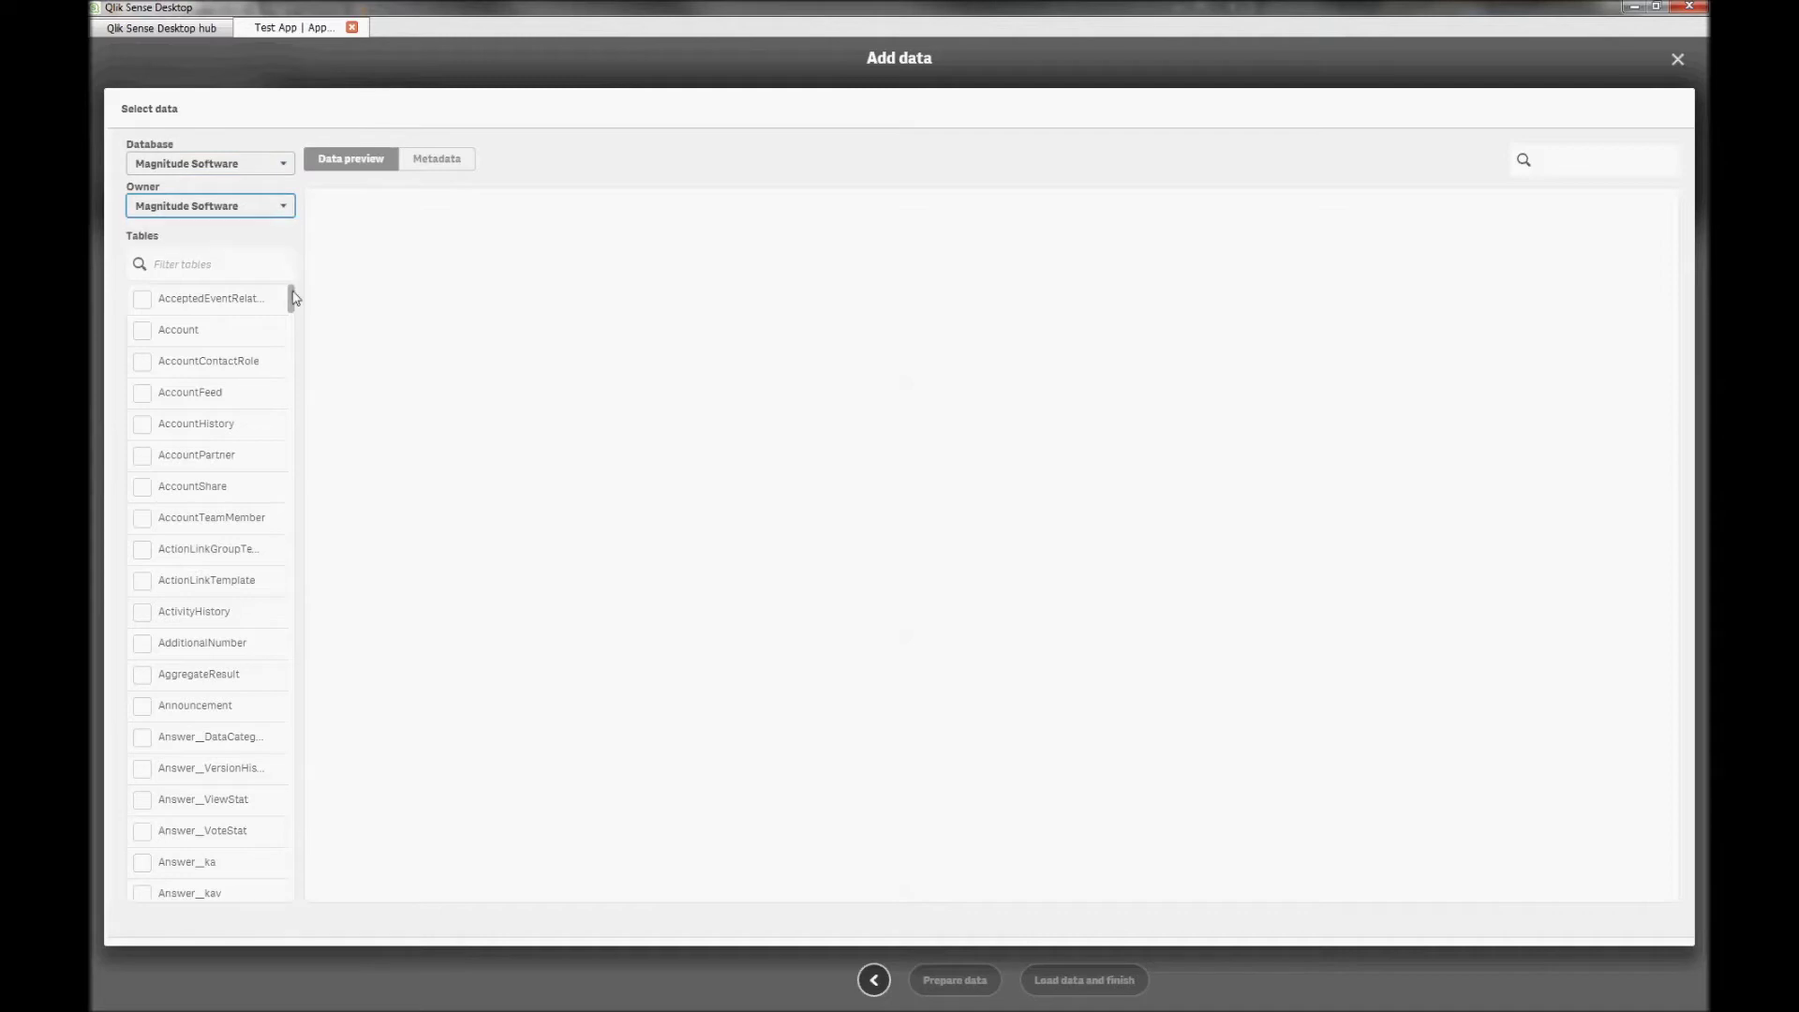
mouse_move(292, 303)
left_mouse_down()
mouse_move(297, 481)
mouse_move(307, 310)
left_mouse_up()
scroll(297, 481, "down", 5)
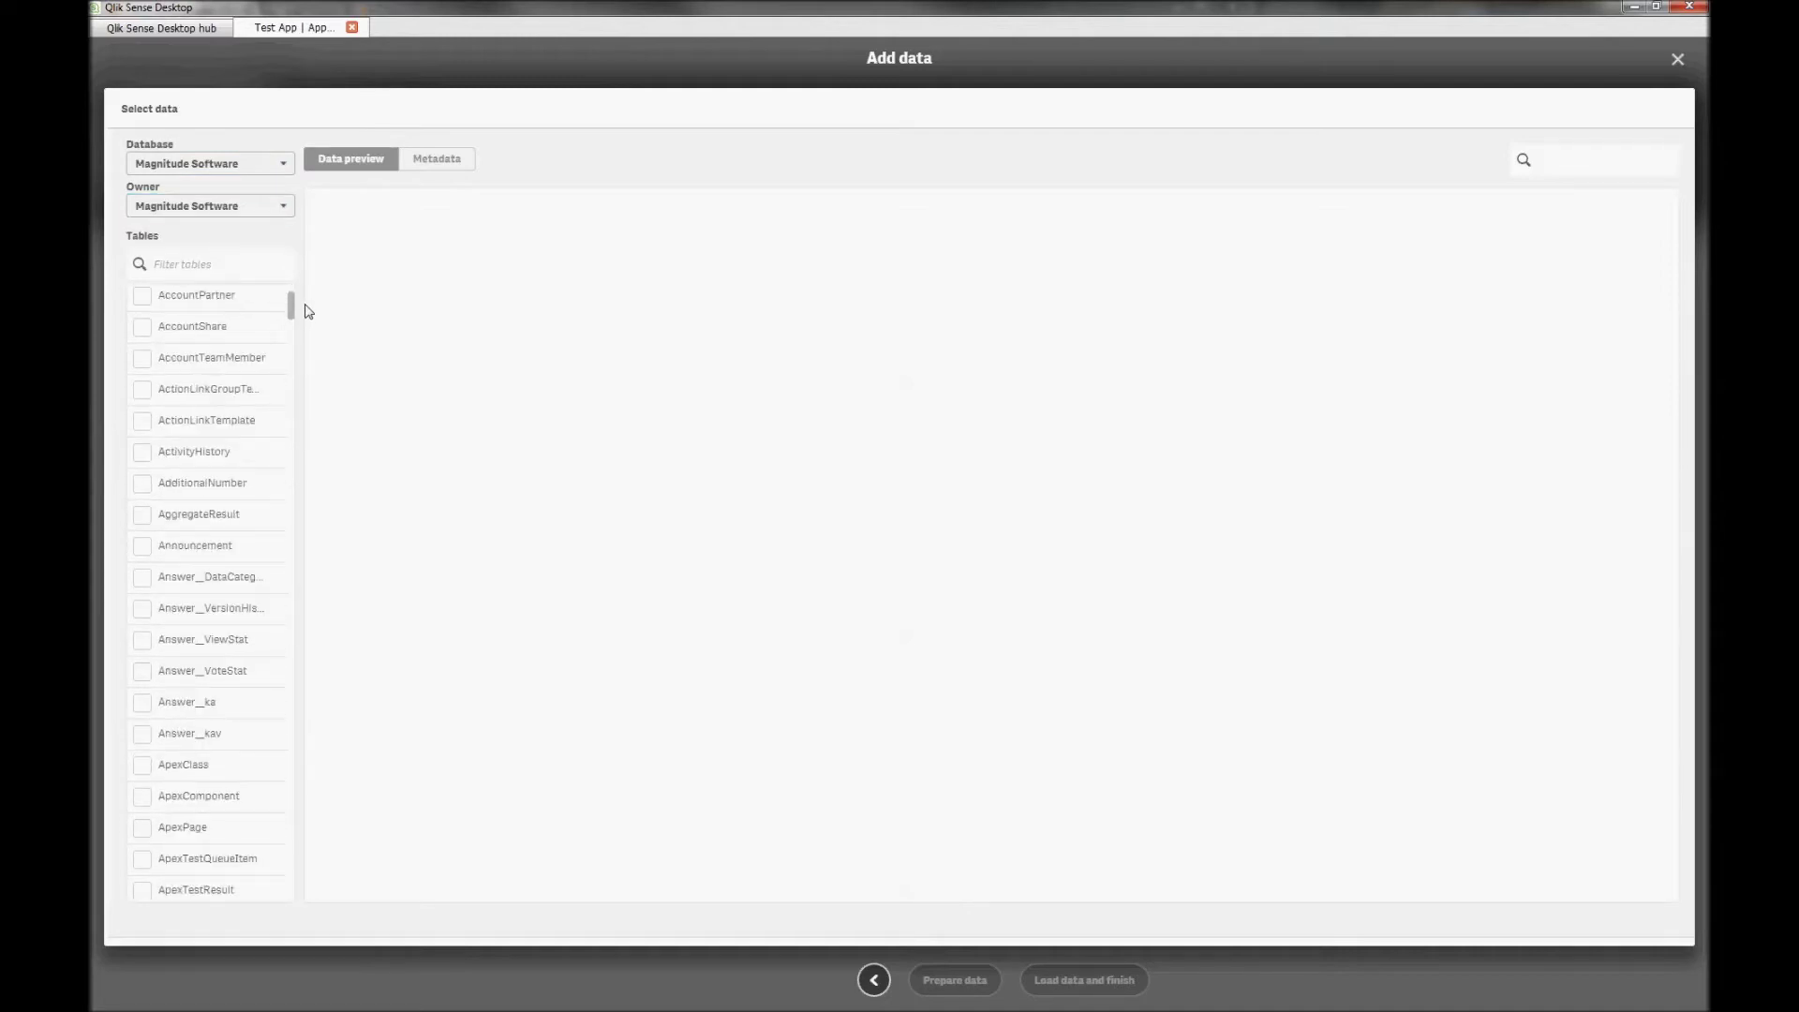